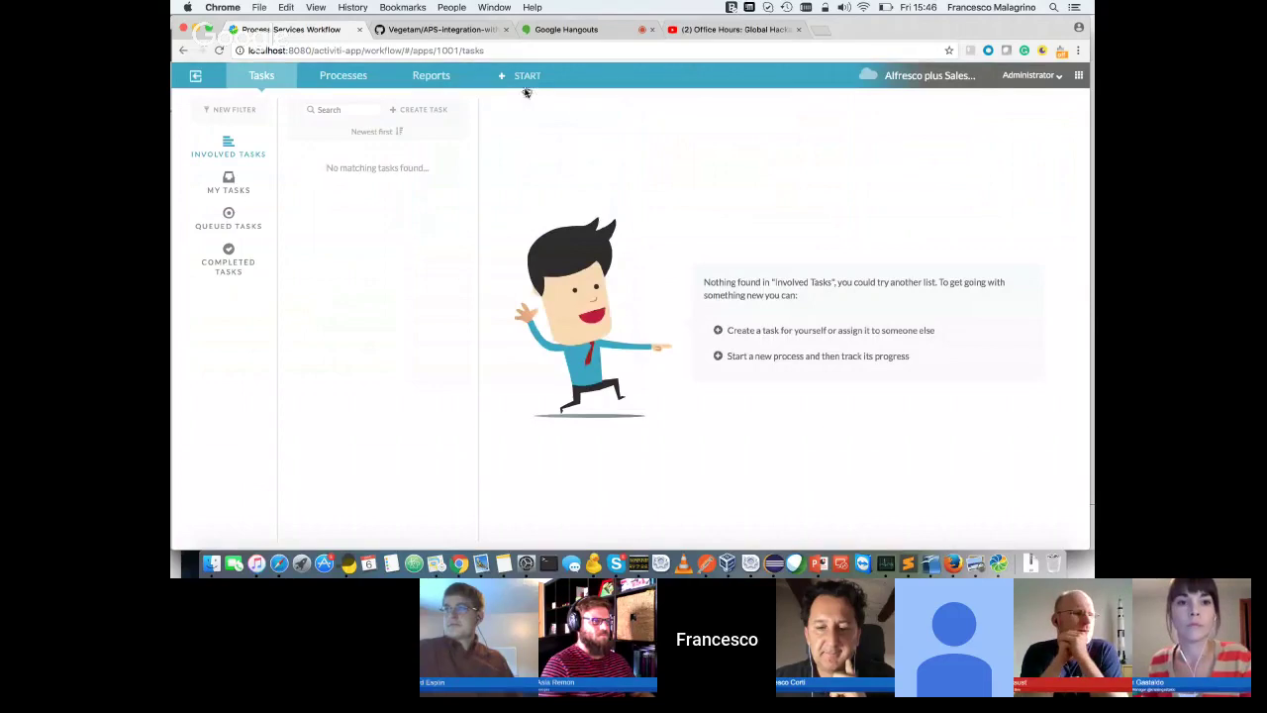
Start the DropdownMenu variable test process and open its active Nameless task.
click(526, 79)
click(804, 156)
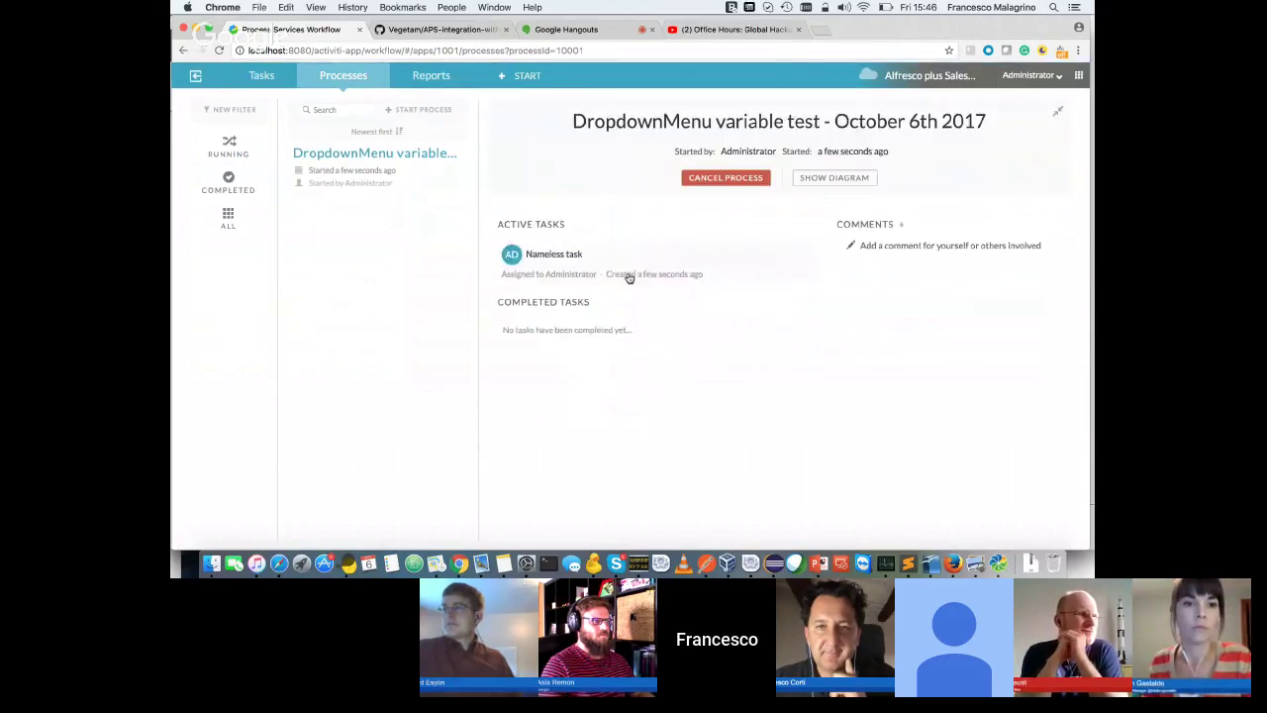
click(639, 274)
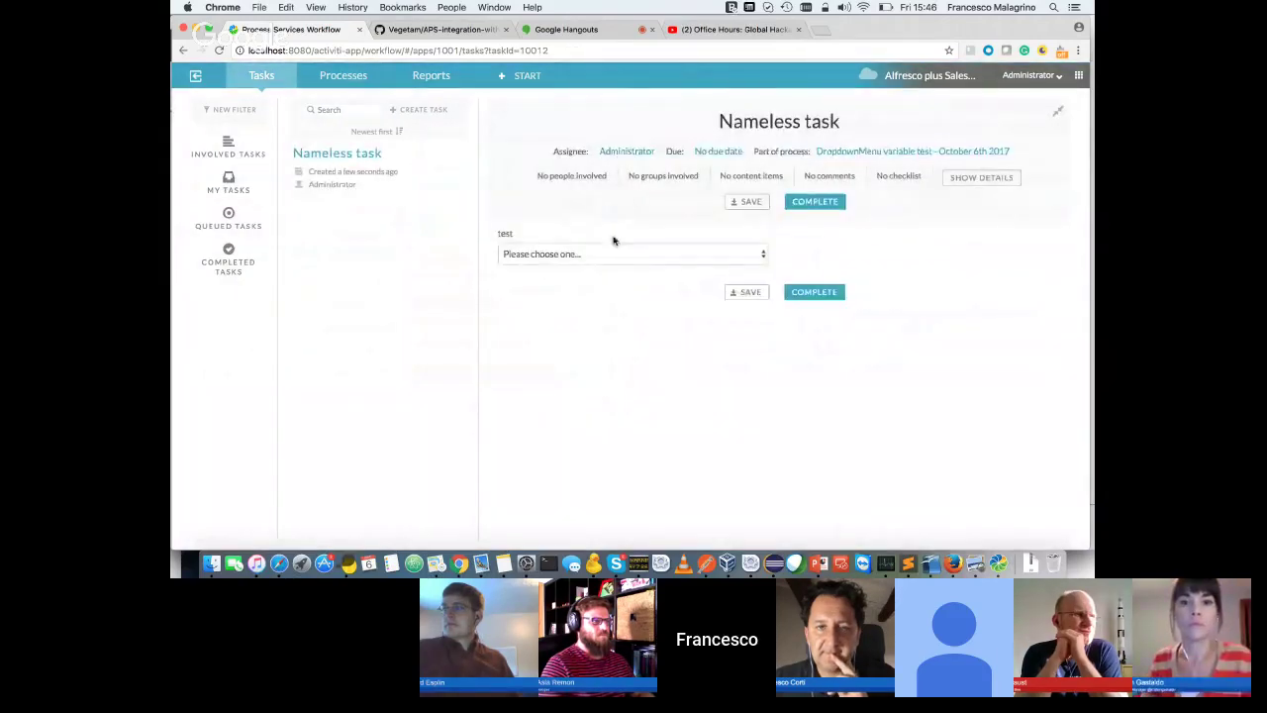
Choose GenePoint in the task's test dropdown and complete the task.
click(616, 254)
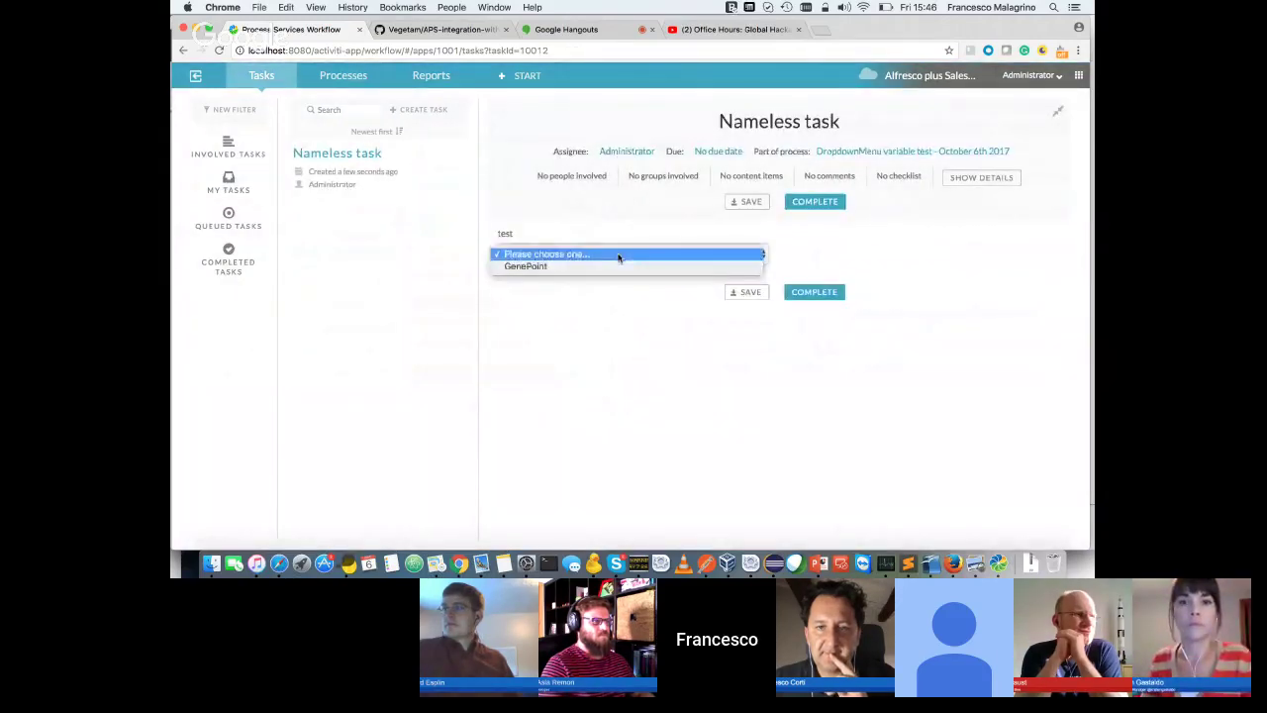
click(618, 267)
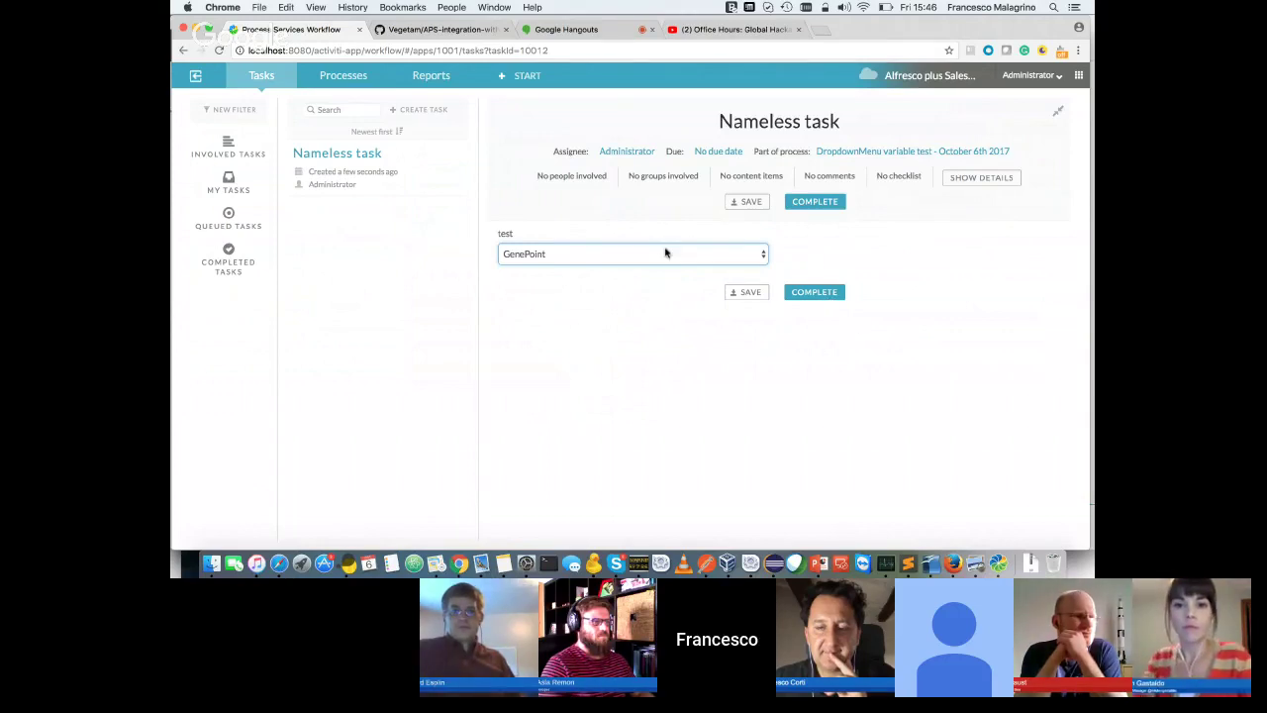
click(806, 297)
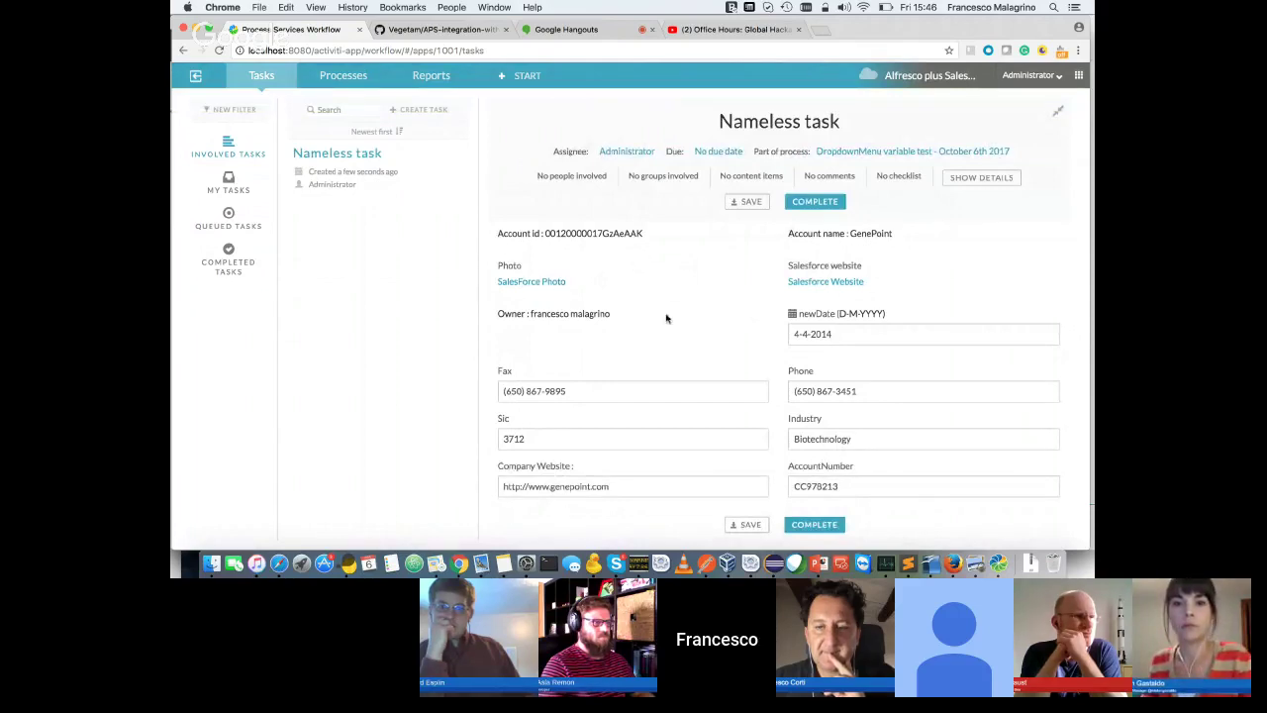
Append a 9 to the GenePoint fax number, set Sic to 37122, and complete the account form task.
click(594, 386)
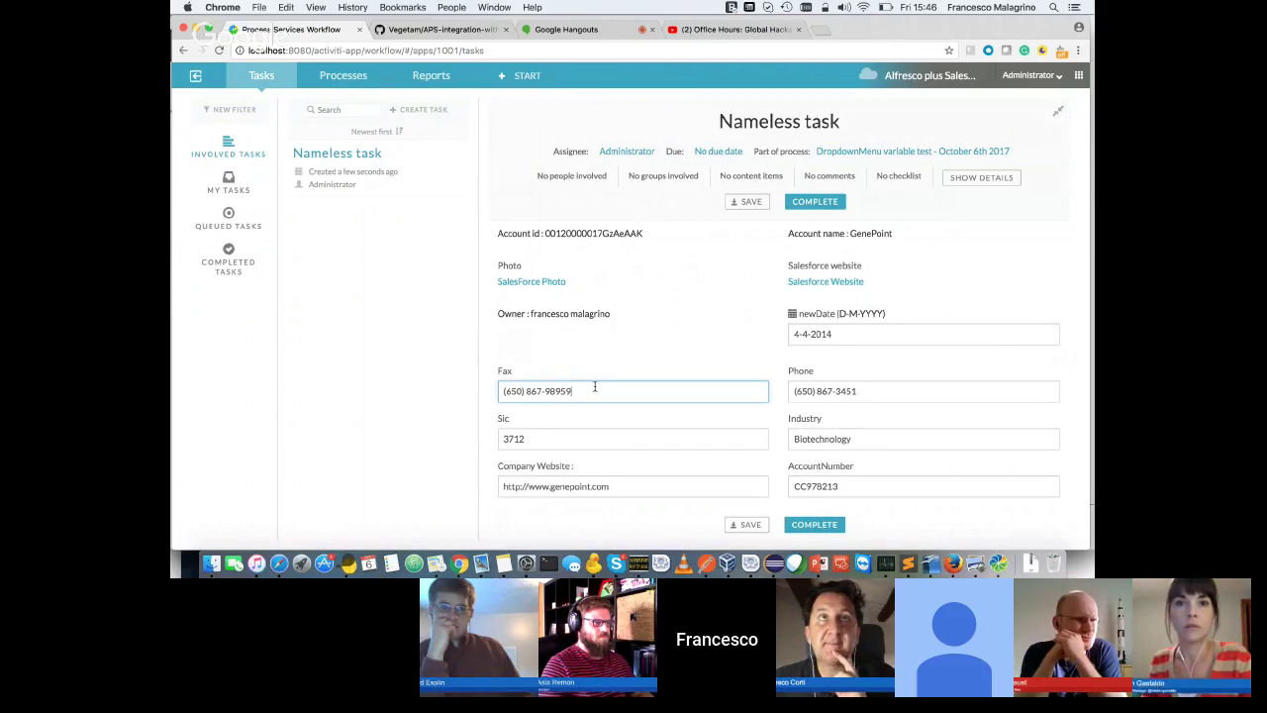
click(619, 435)
drag(667, 424, 901, 513)
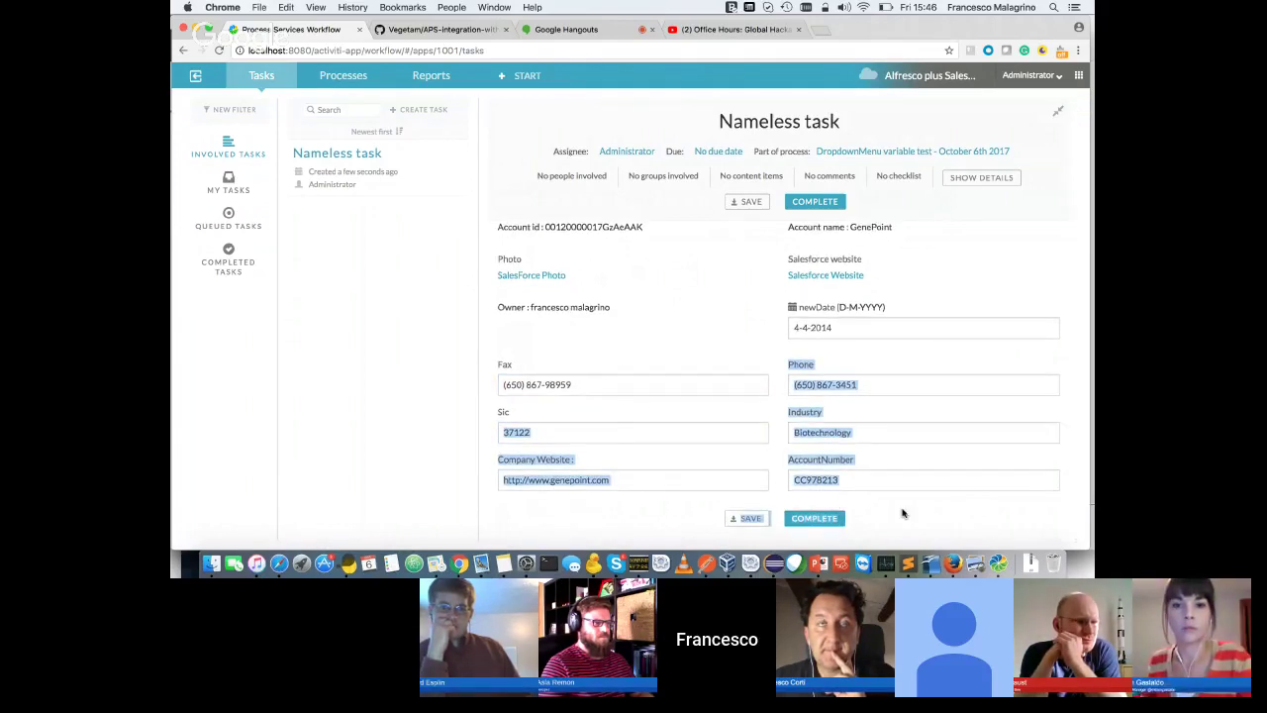
click(840, 520)
click(841, 518)
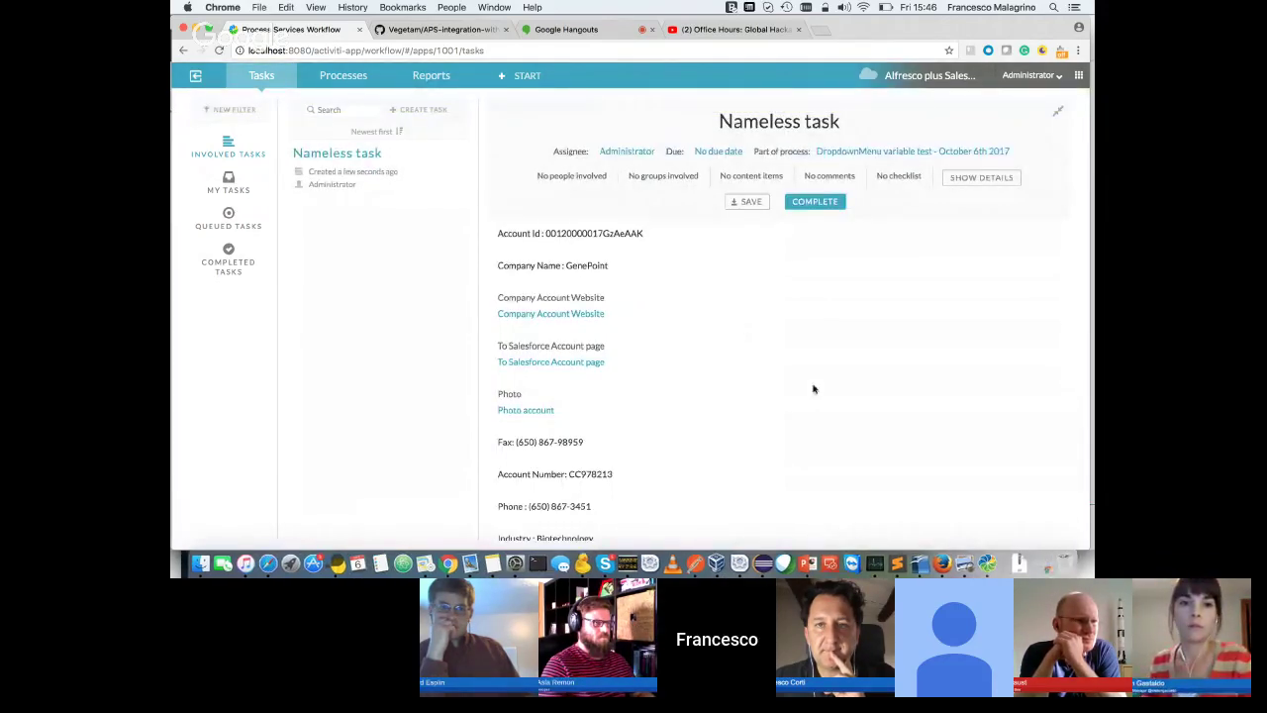
Review the GenePoint account summary down to the creation date and complete the task.
scroll(770, 287, down, 3)
drag(770, 287, 774, 368)
click(774, 368)
scroll(773, 368, down, 2)
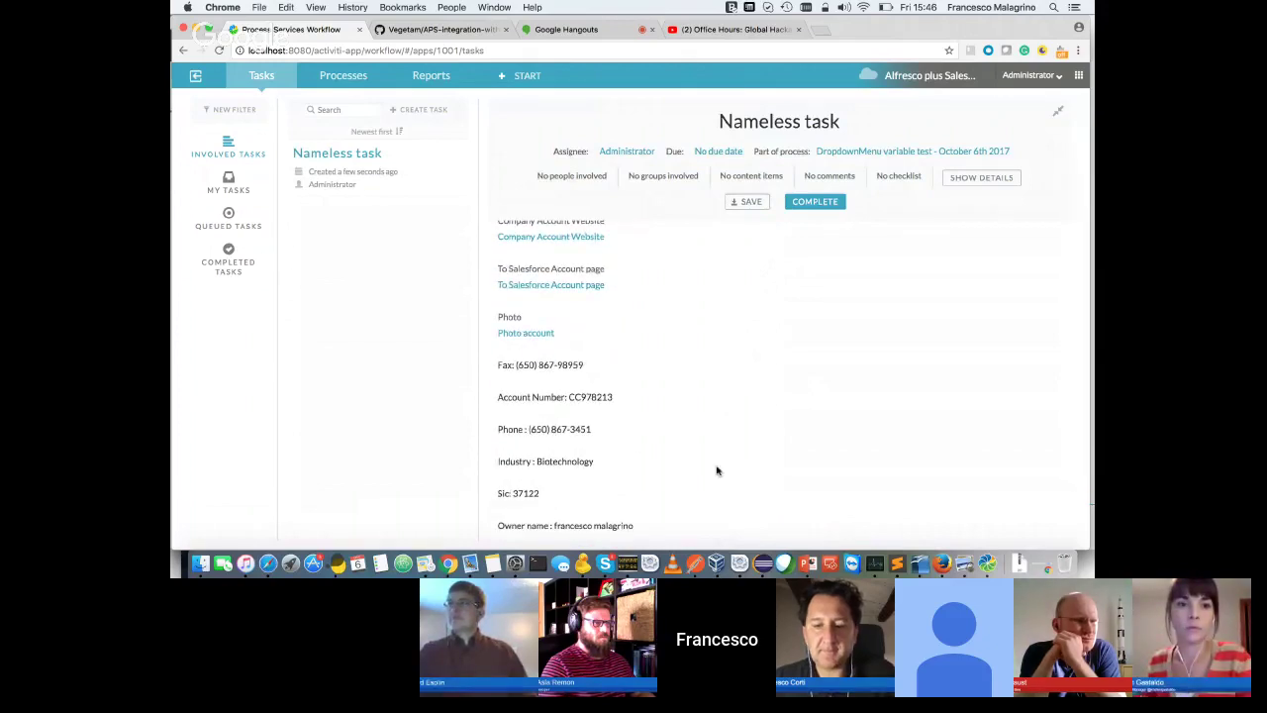
scroll(716, 471, down, 1)
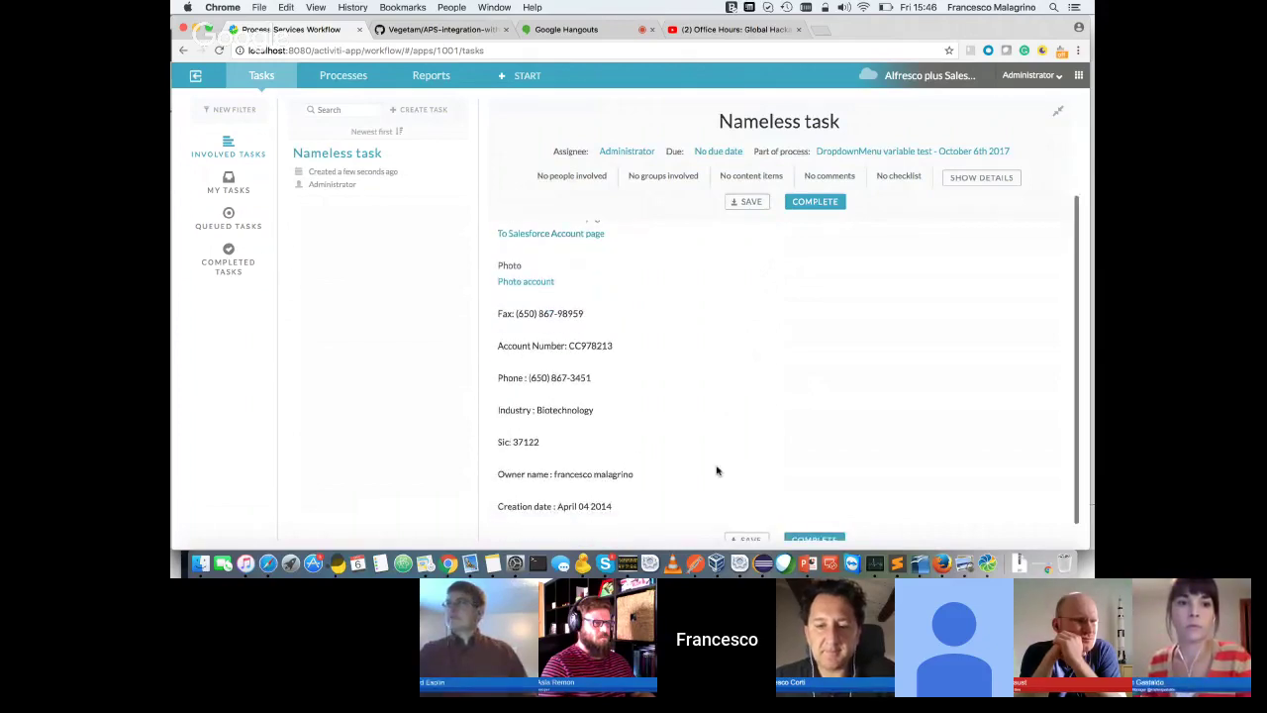
click(829, 204)
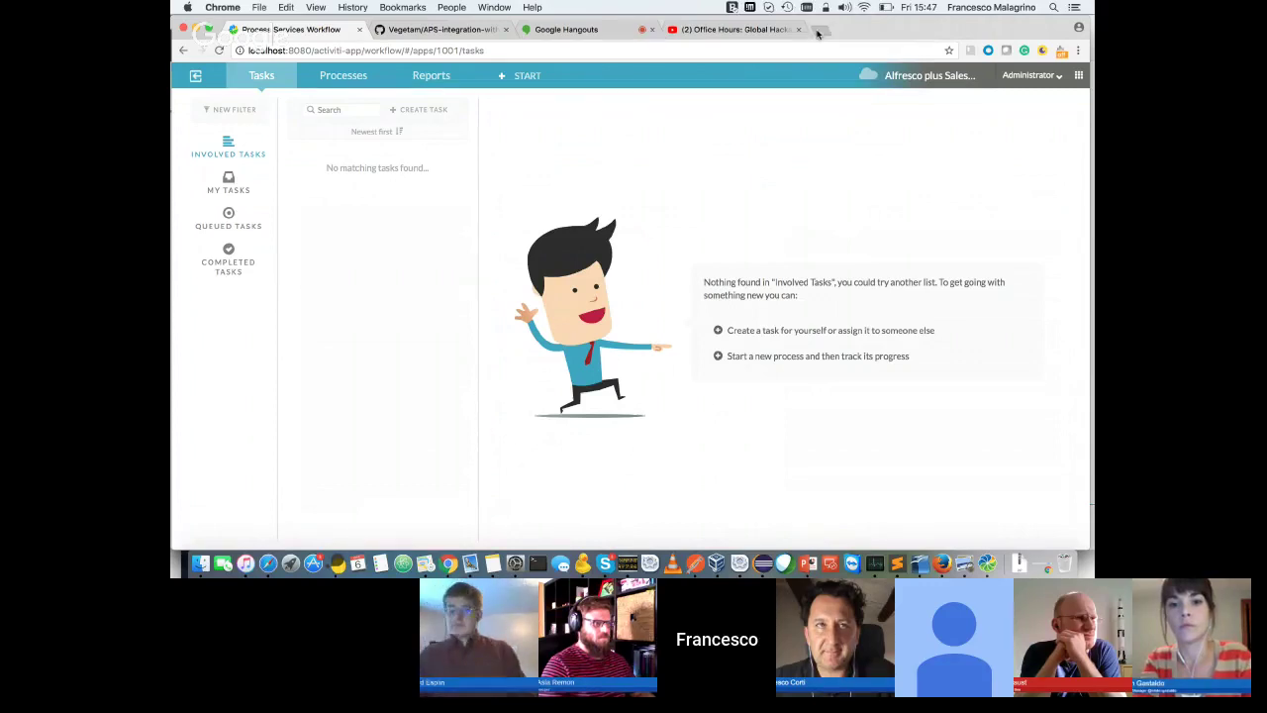
Open the eu7 Salesforce site in a new browser tab and log in with the saved credentials.
click(827, 33)
text(eu7)
key(Return)
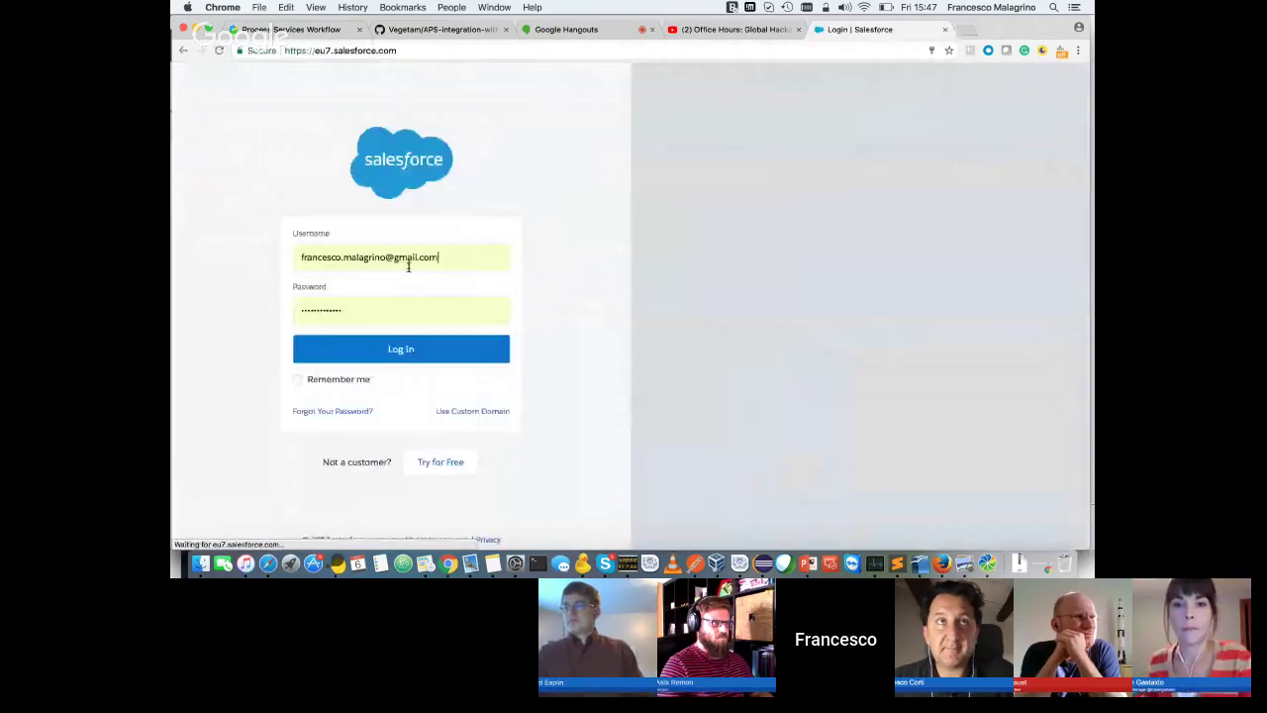
click(402, 351)
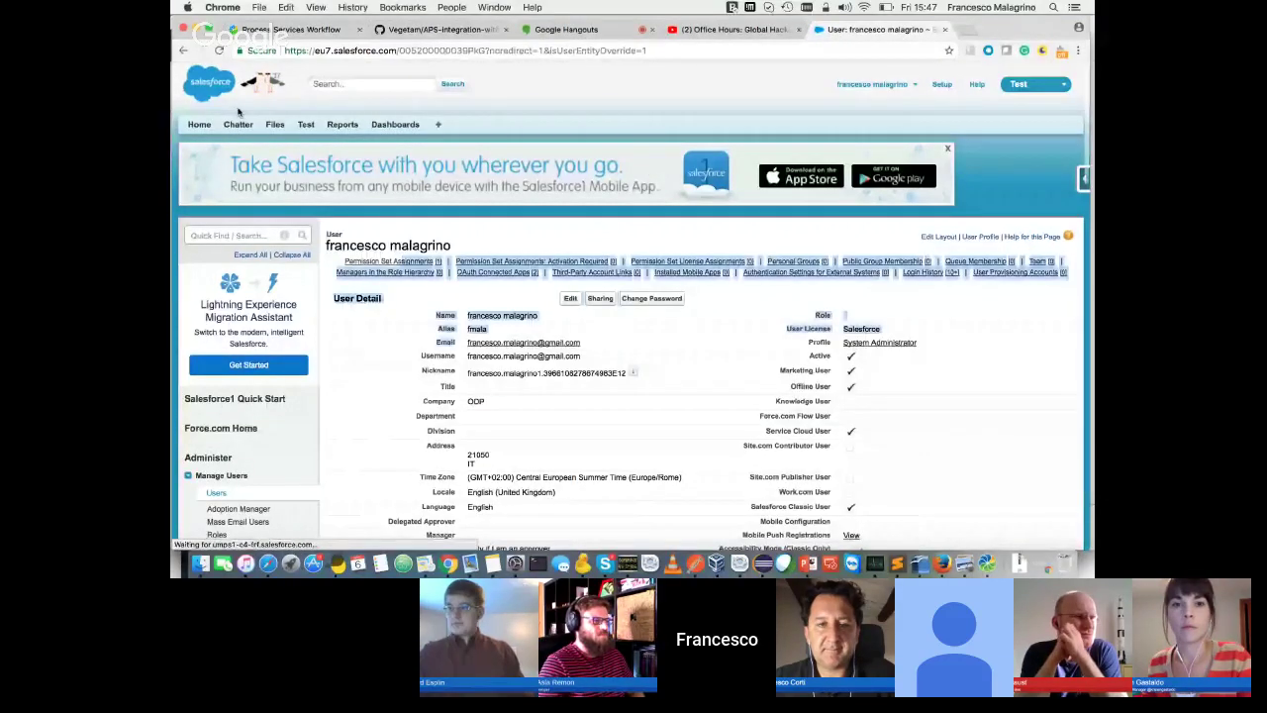
Open the GenePoint account from the recent items on the Salesforce home page and check its fax and SIC code.
click(205, 126)
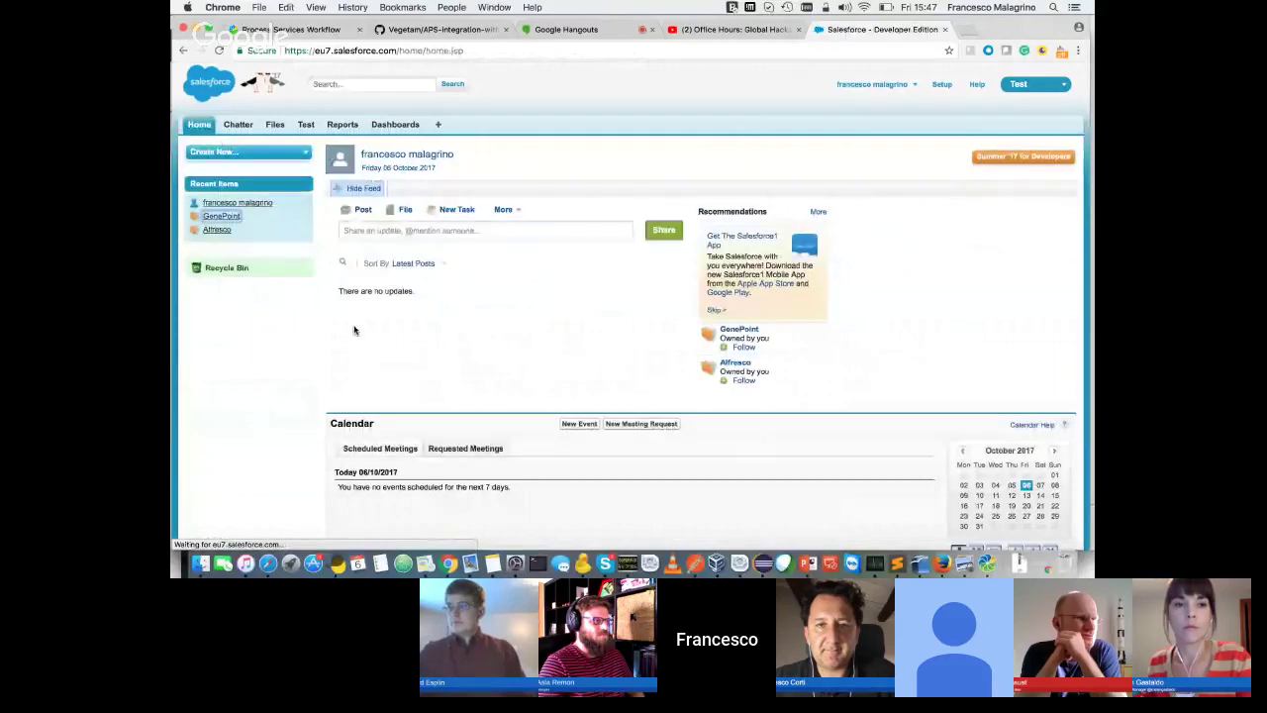
click(226, 217)
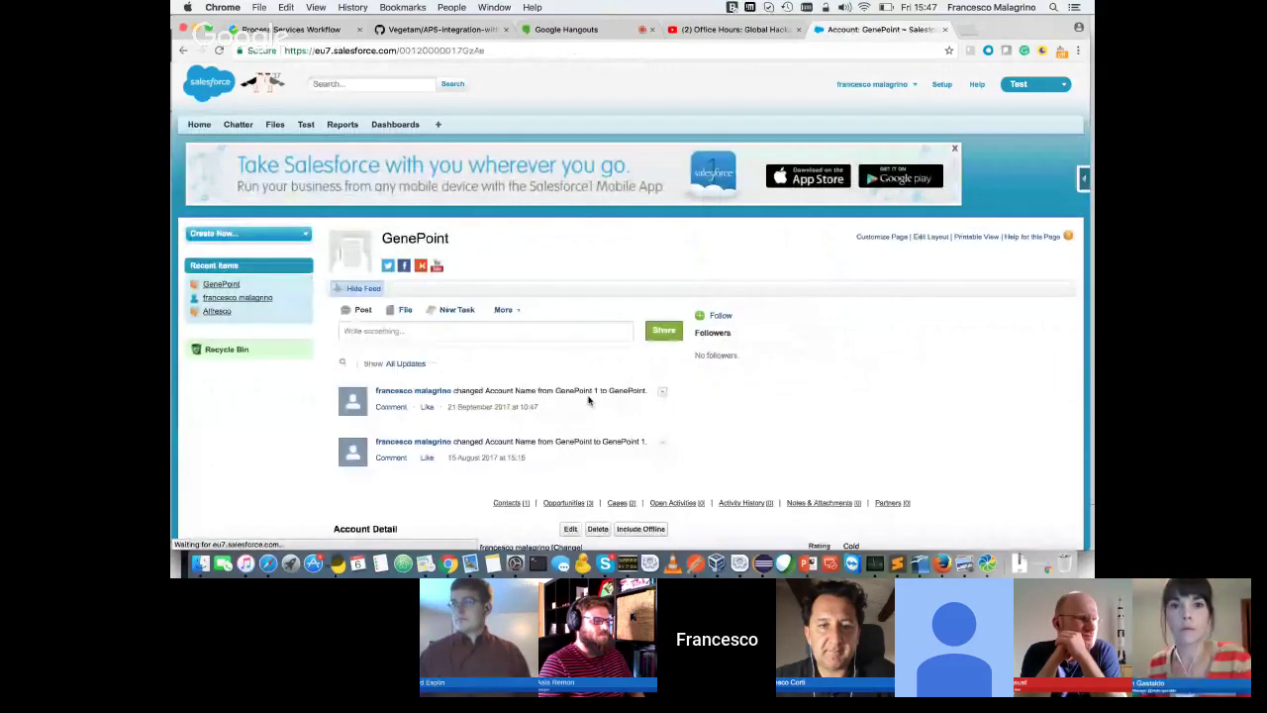
scroll(588, 400, down, 5)
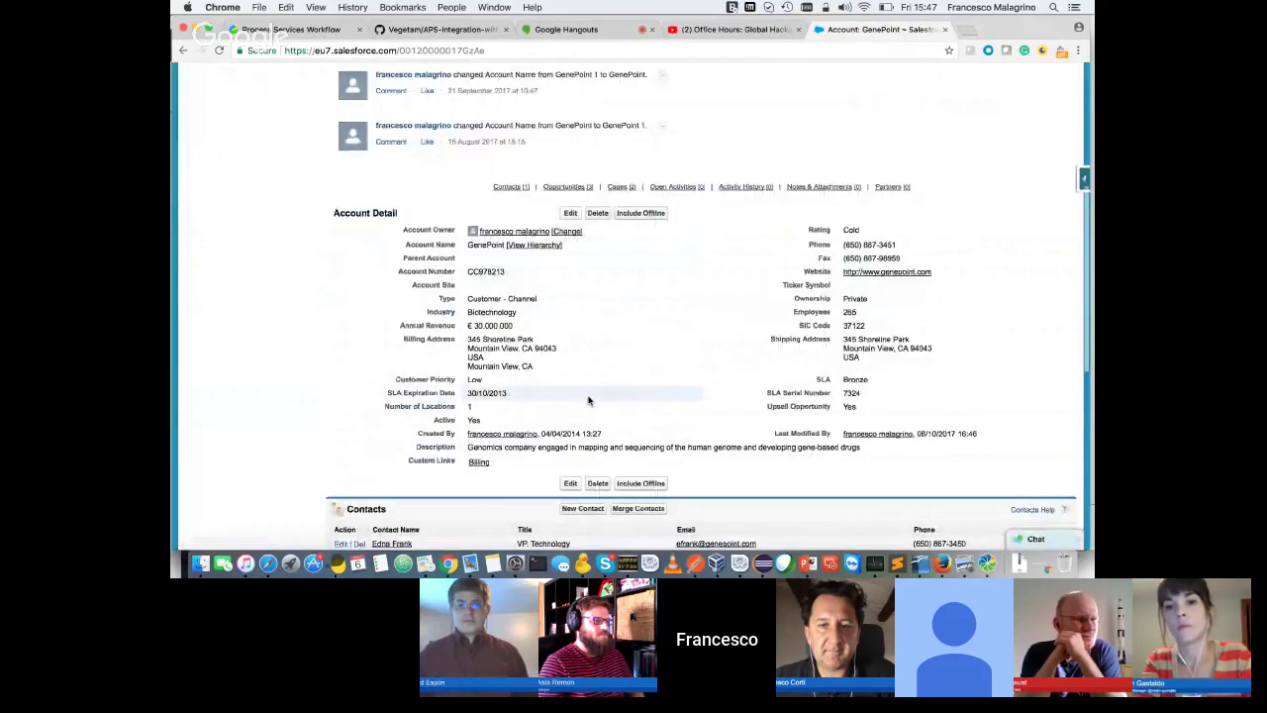
scroll(588, 400, down, 3)
scroll(588, 400, up, 2)
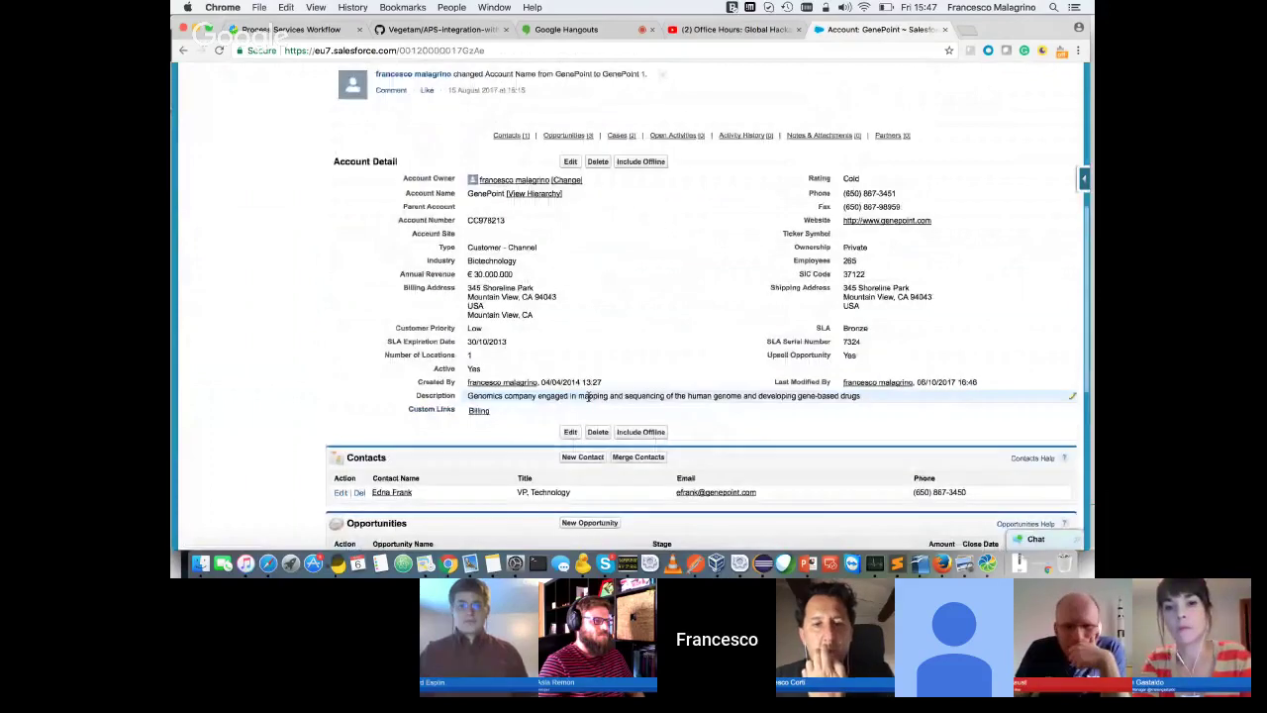
scroll(587, 396, down, 1)
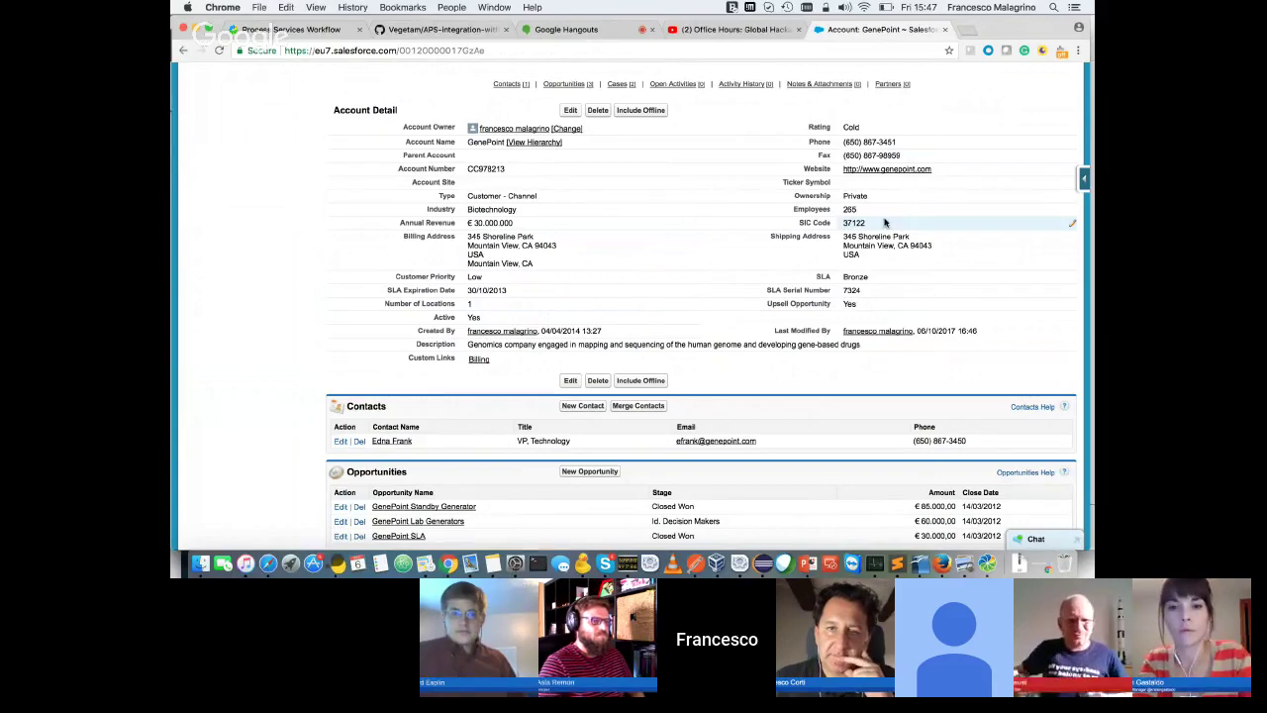
Switch to the APS-integration-with-Salesforce repository on GitHub and look over its files and README setup instructions.
click(303, 32)
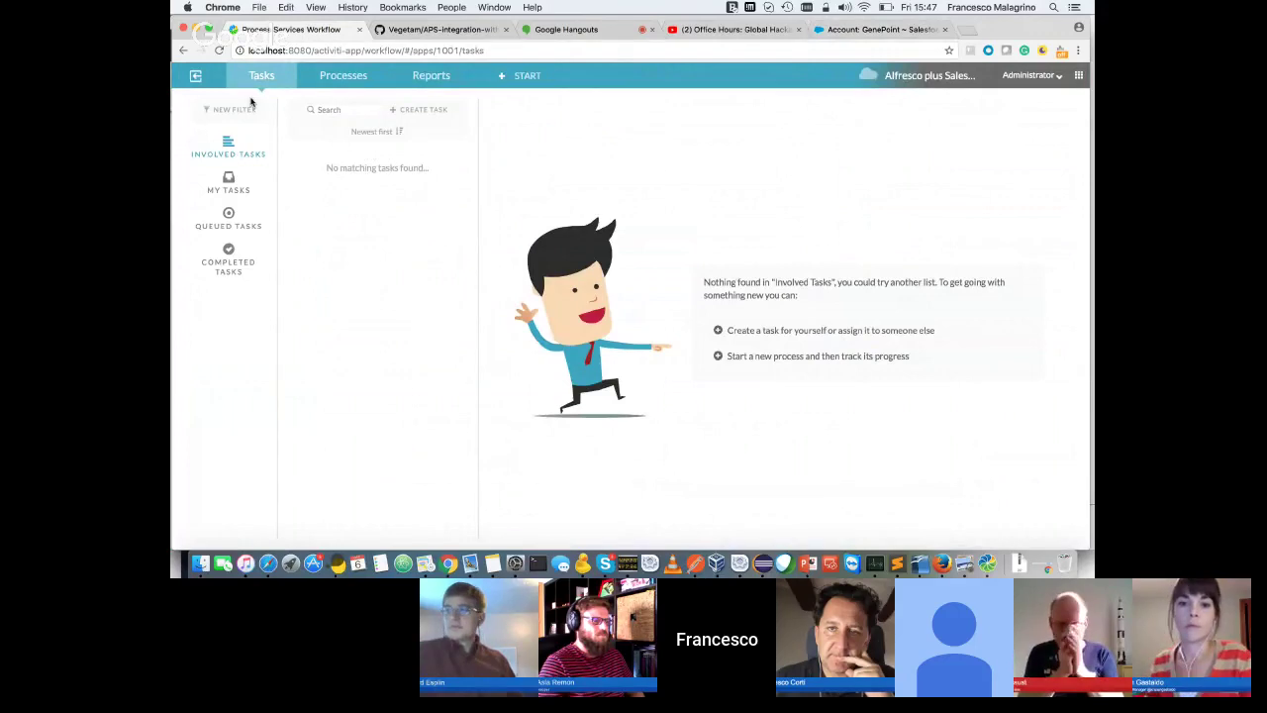
click(433, 32)
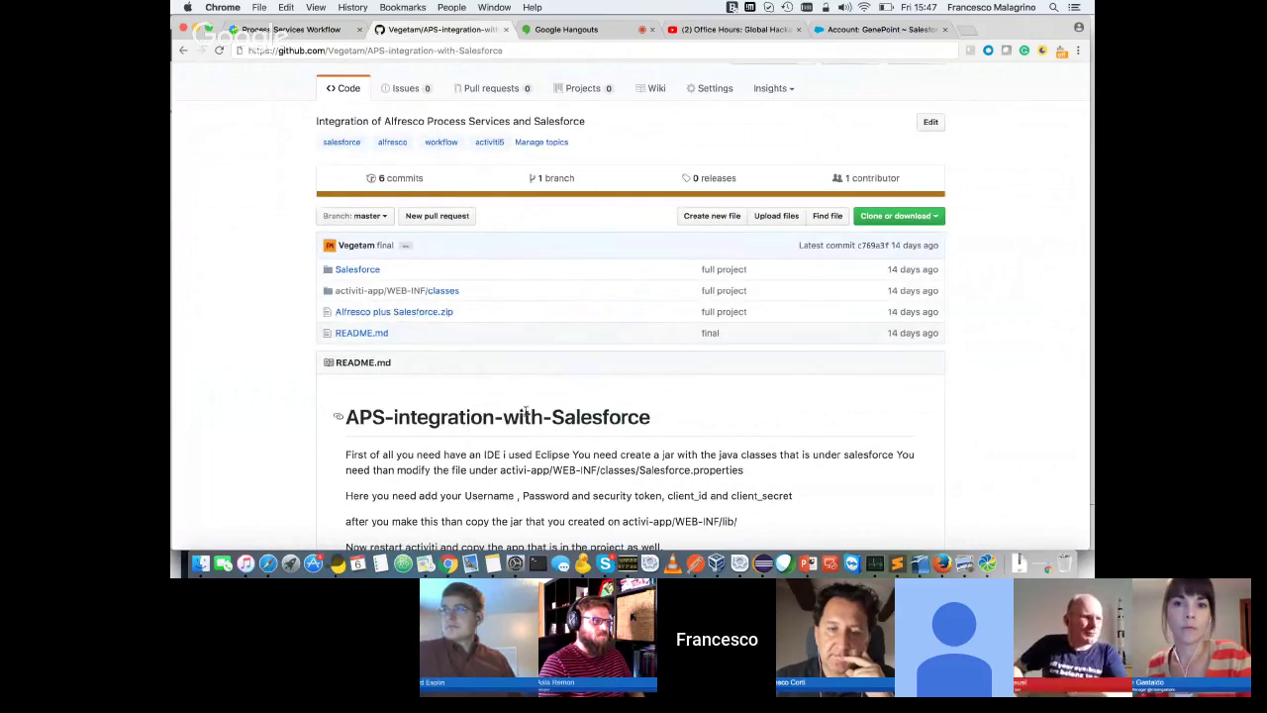
scroll(524, 411, down, 3)
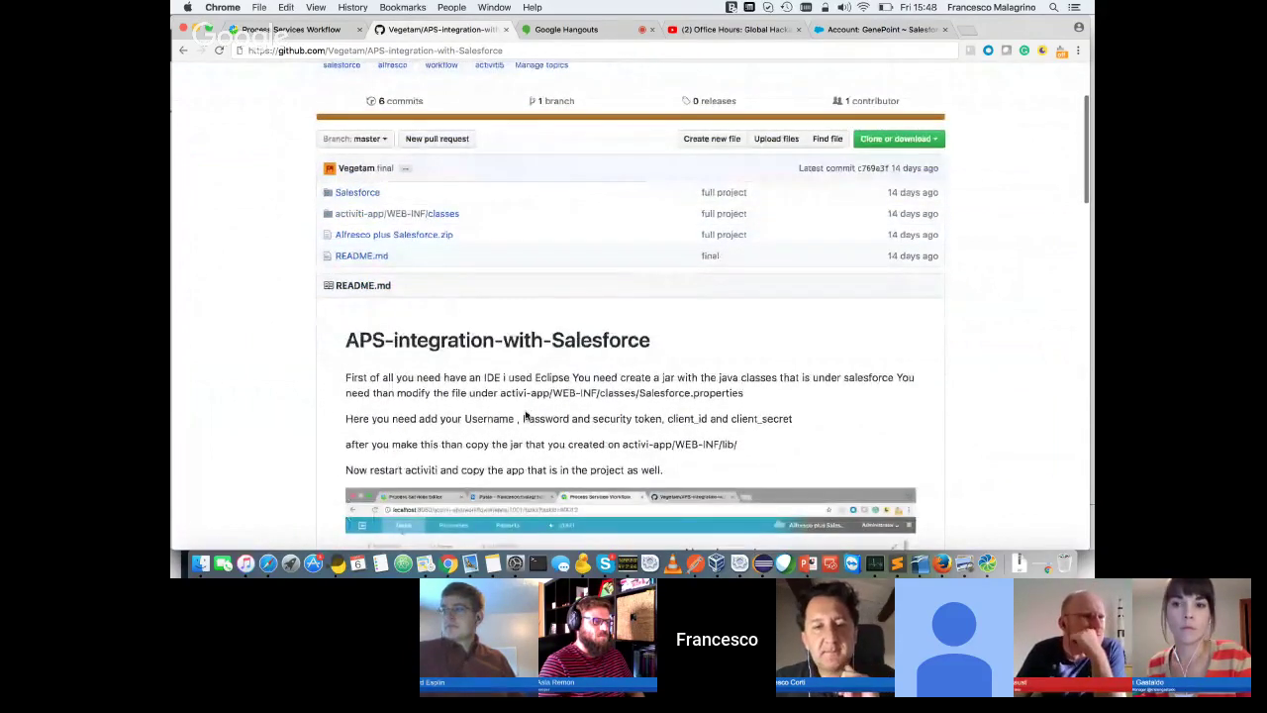
scroll(524, 416, up, 2)
scroll(526, 415, up, 3)
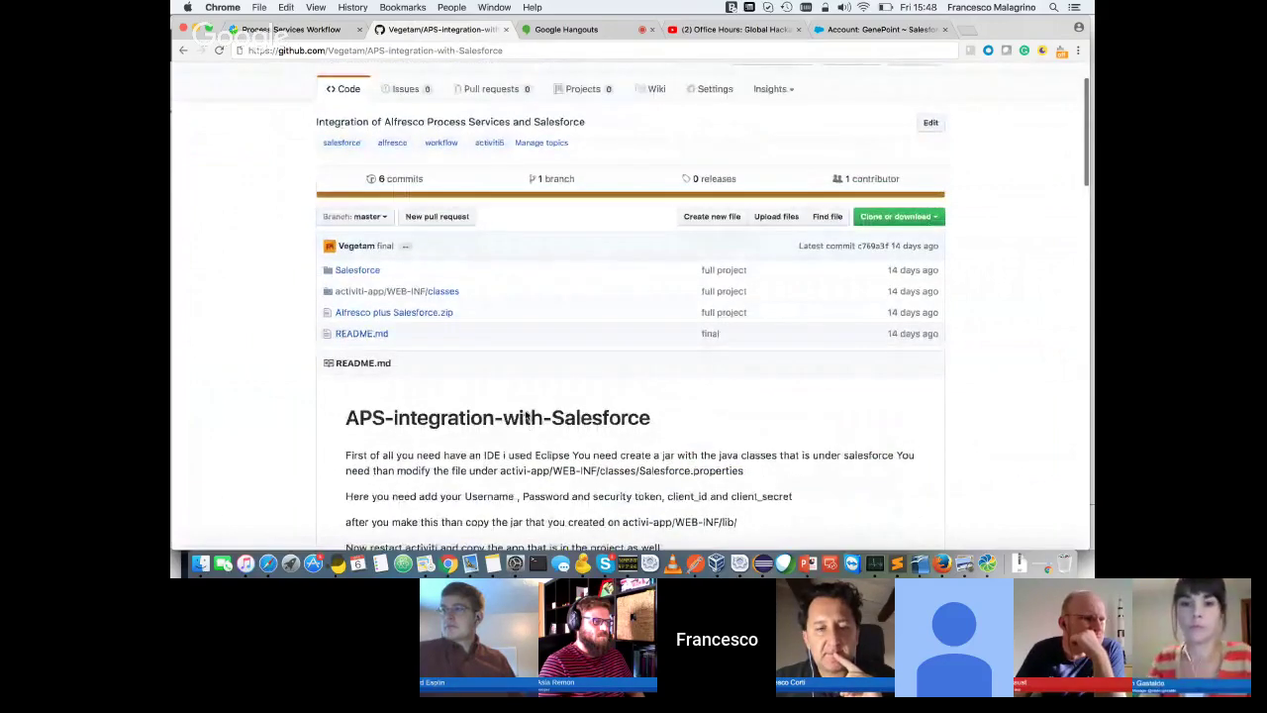
scroll(526, 415, down, 2)
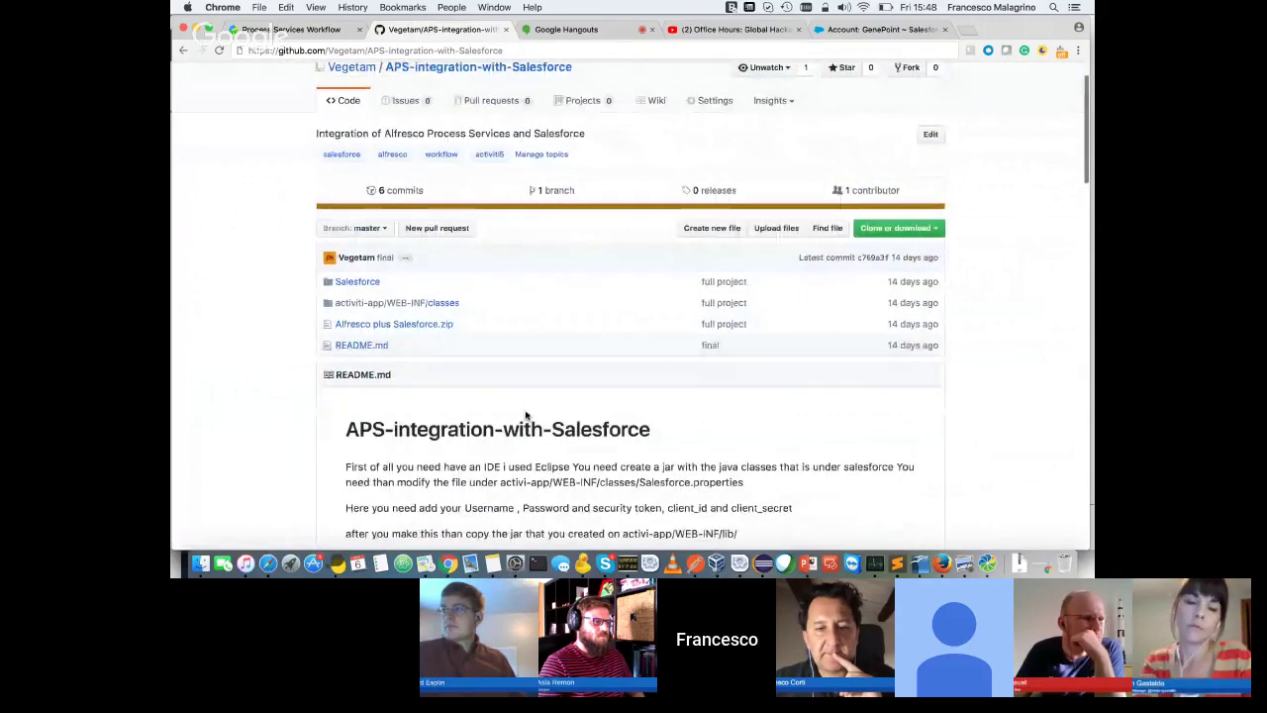
Switch to the Google Hangouts call after briefly revisiting the workflow app and the GitHub repository.
click(282, 29)
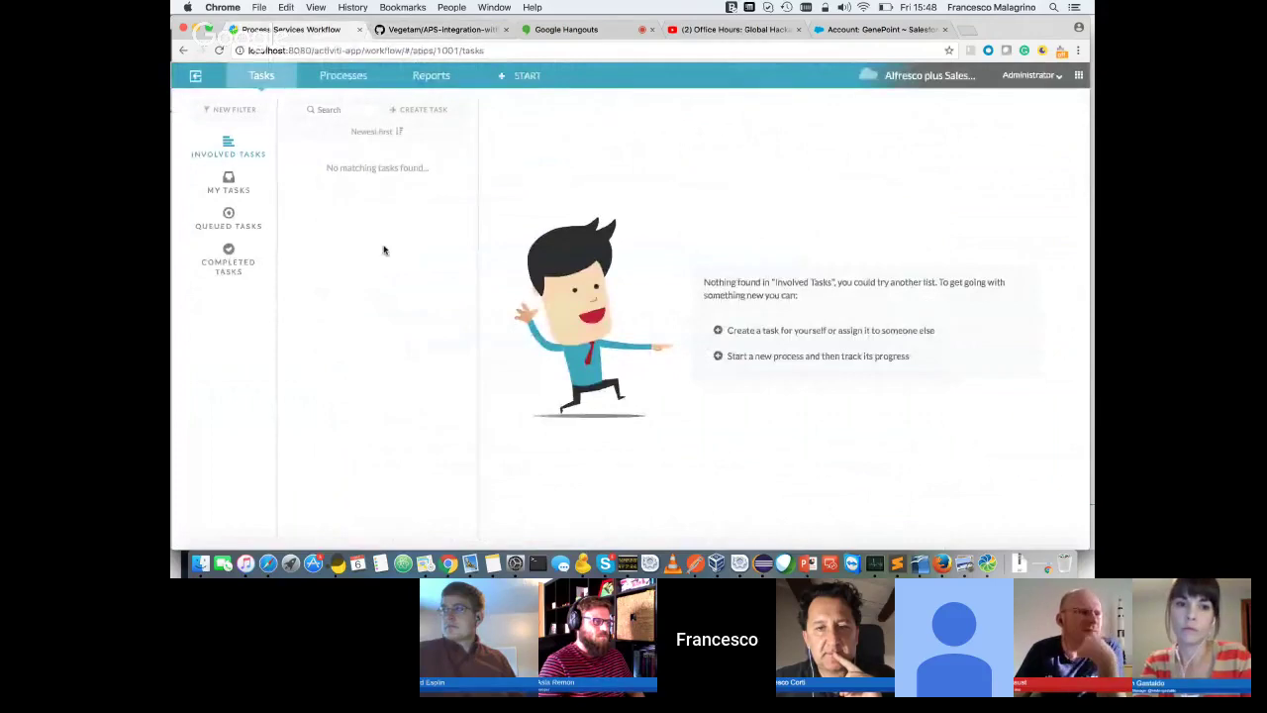
click(445, 30)
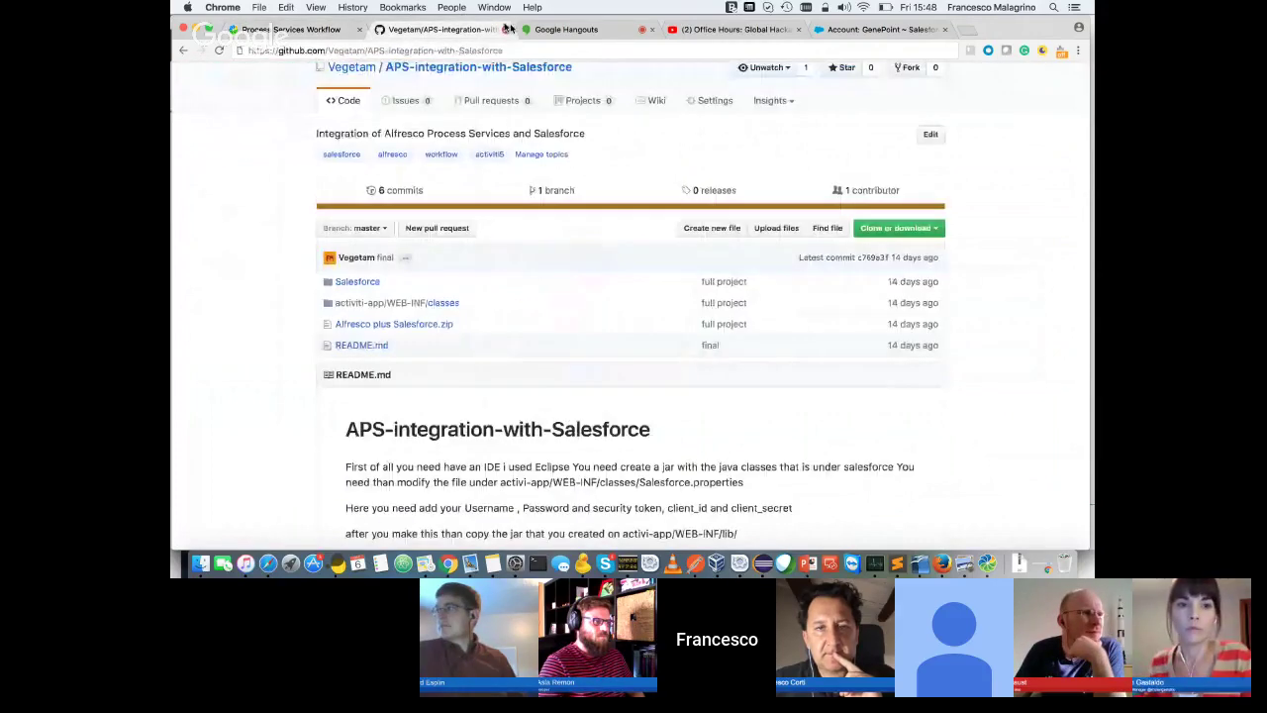
click(595, 29)
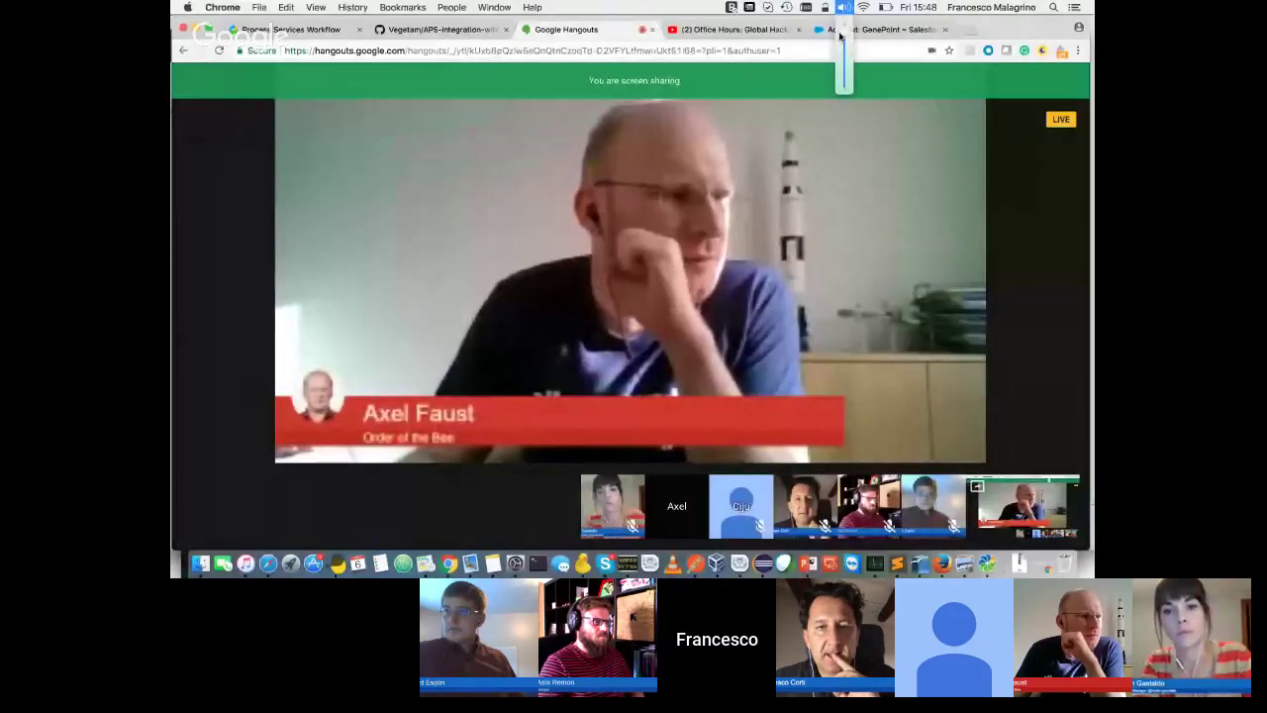
click(342, 29)
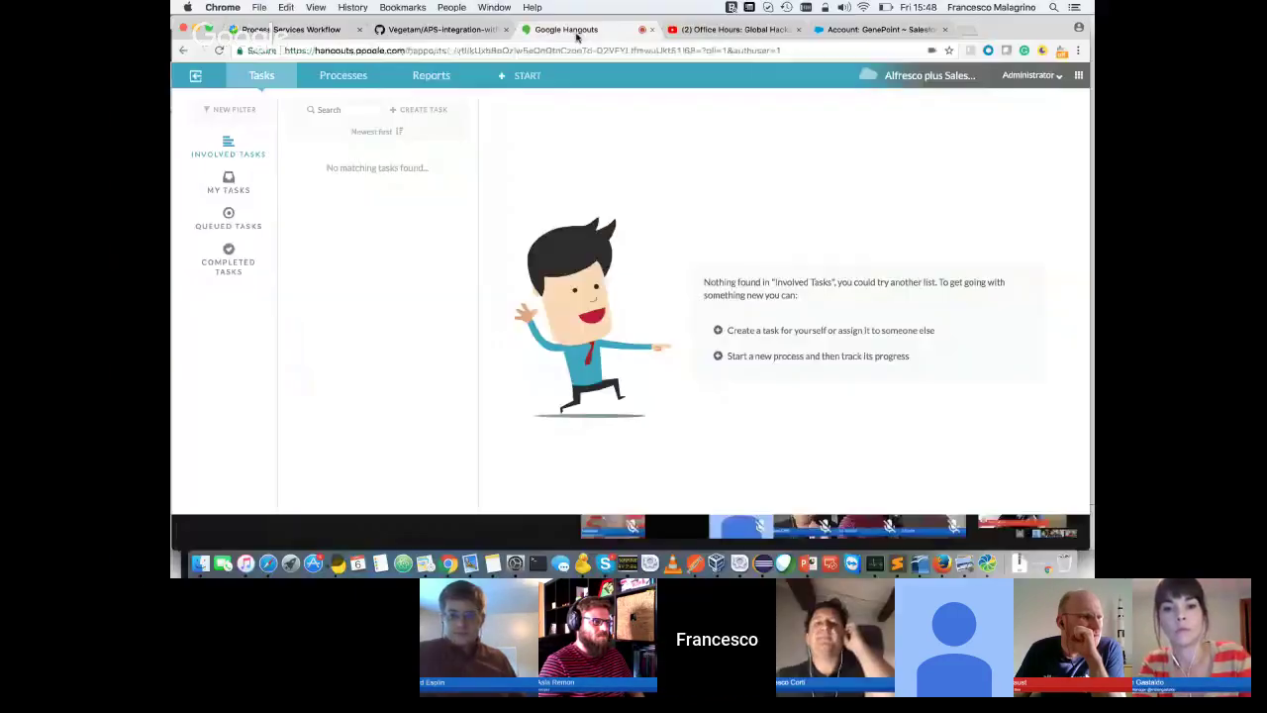
click(566, 28)
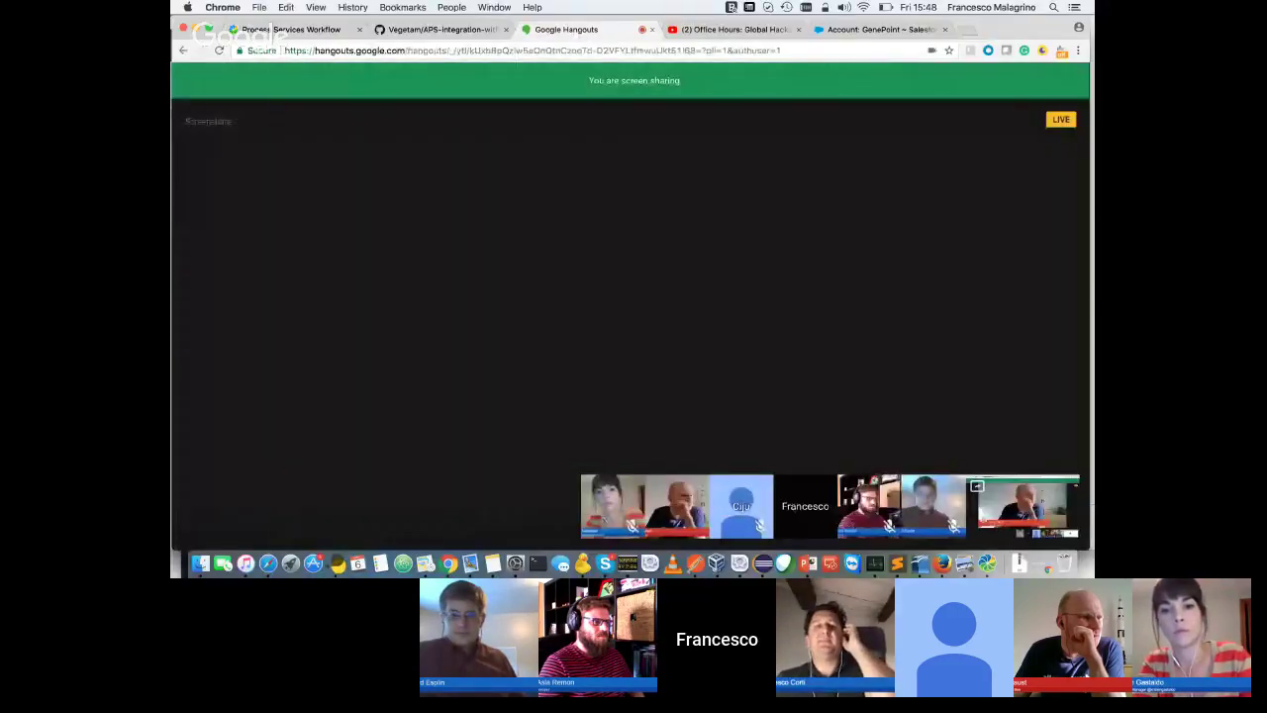